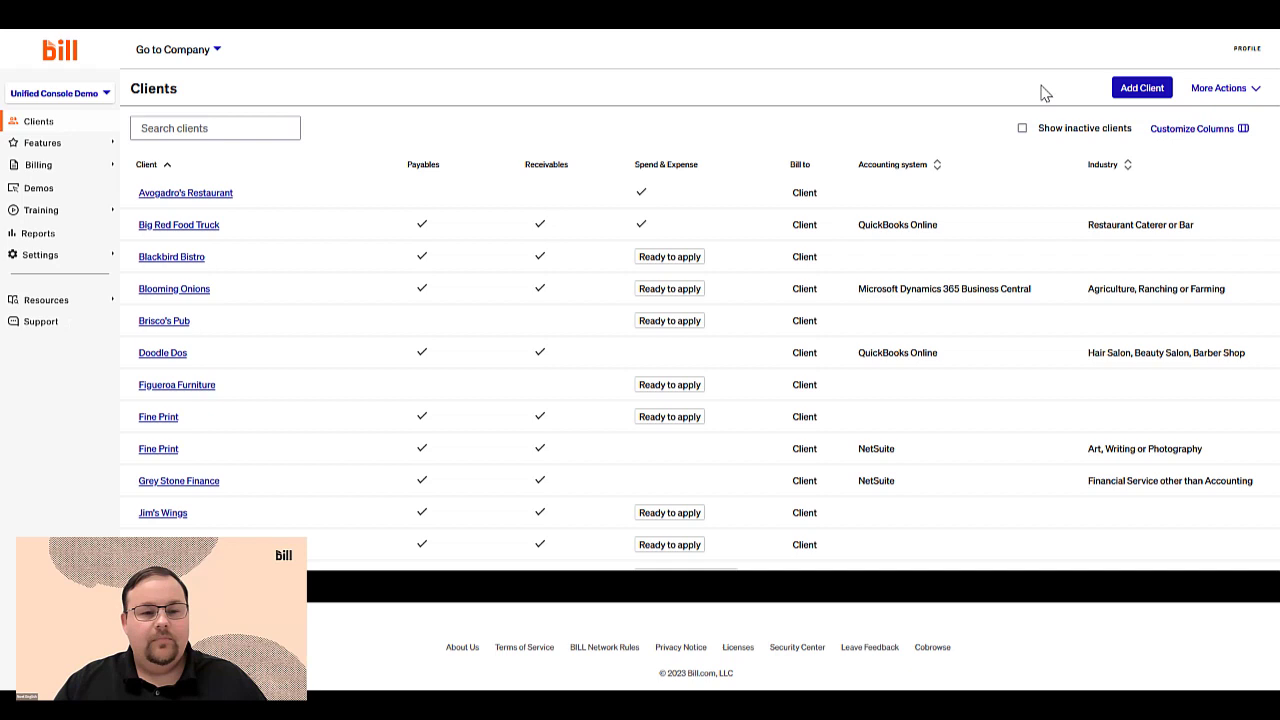
Start a new client named Initech Software Solutions with its company address and phone, using the company address for mail
{"action": "left_click", "coordinate": [1131, 94]}
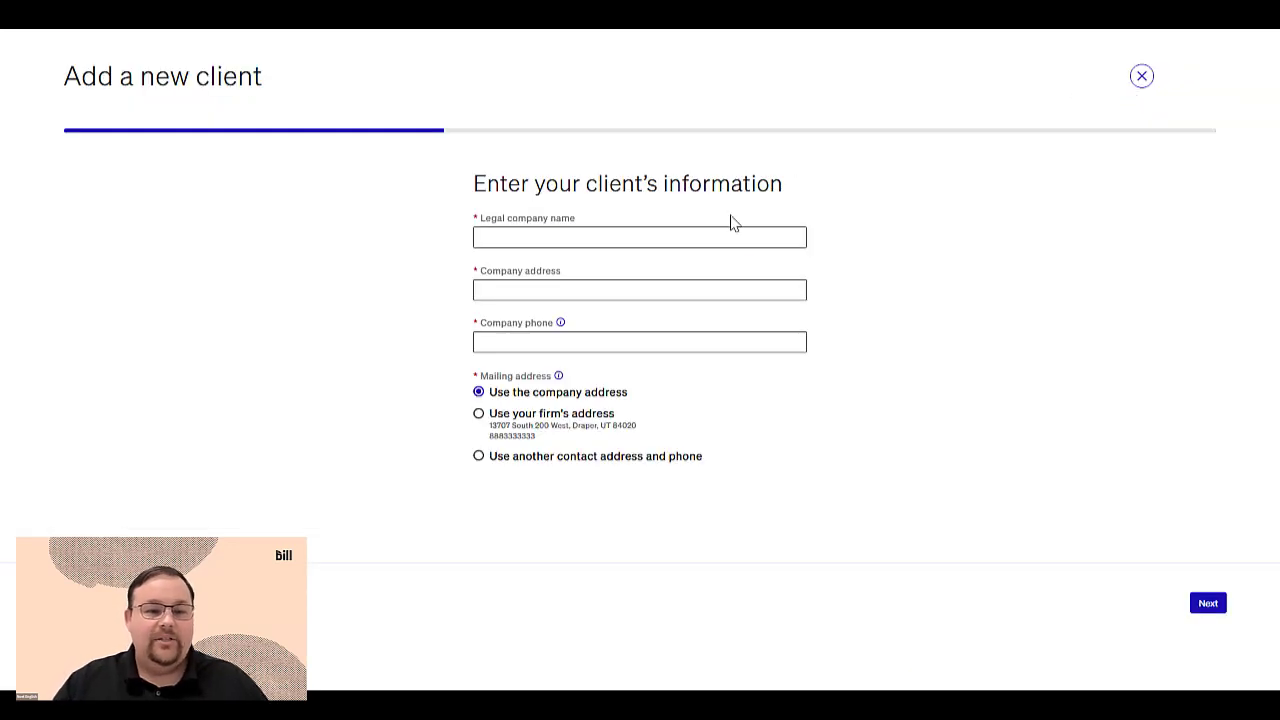
{"action": "left_click", "coordinate": [700, 240]}
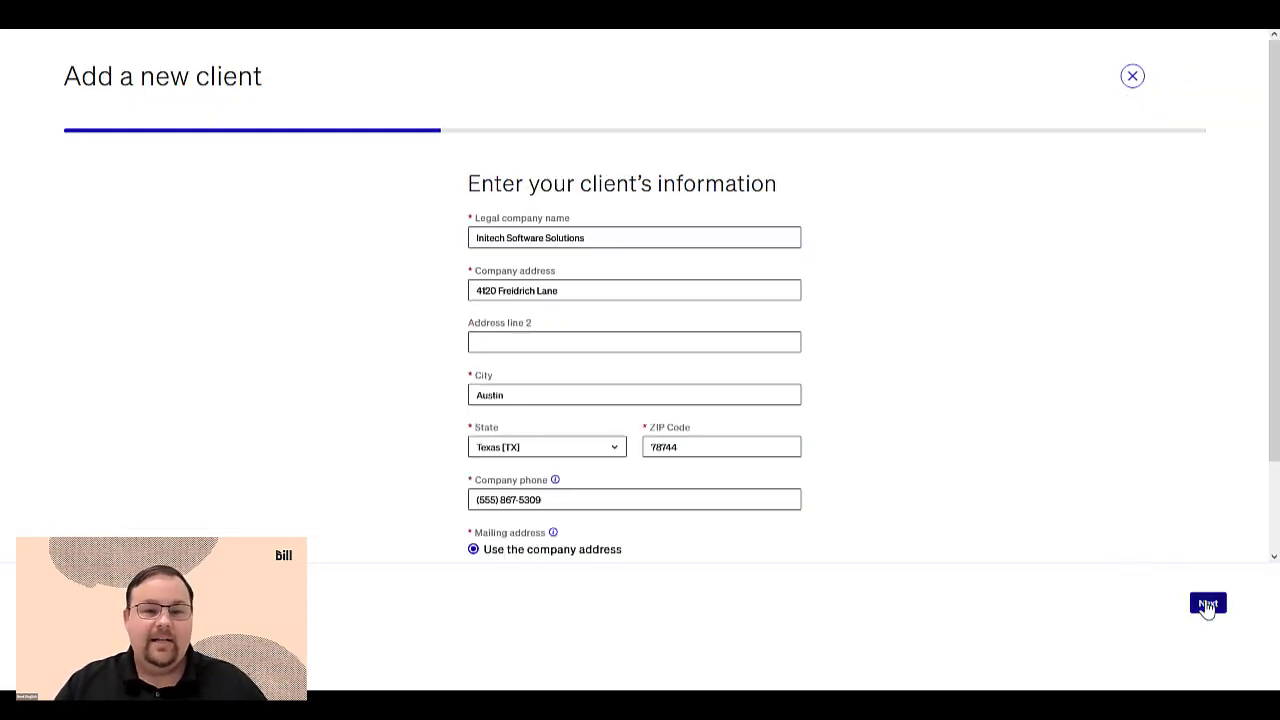
{"action": "left_click", "coordinate": [1207, 604]}
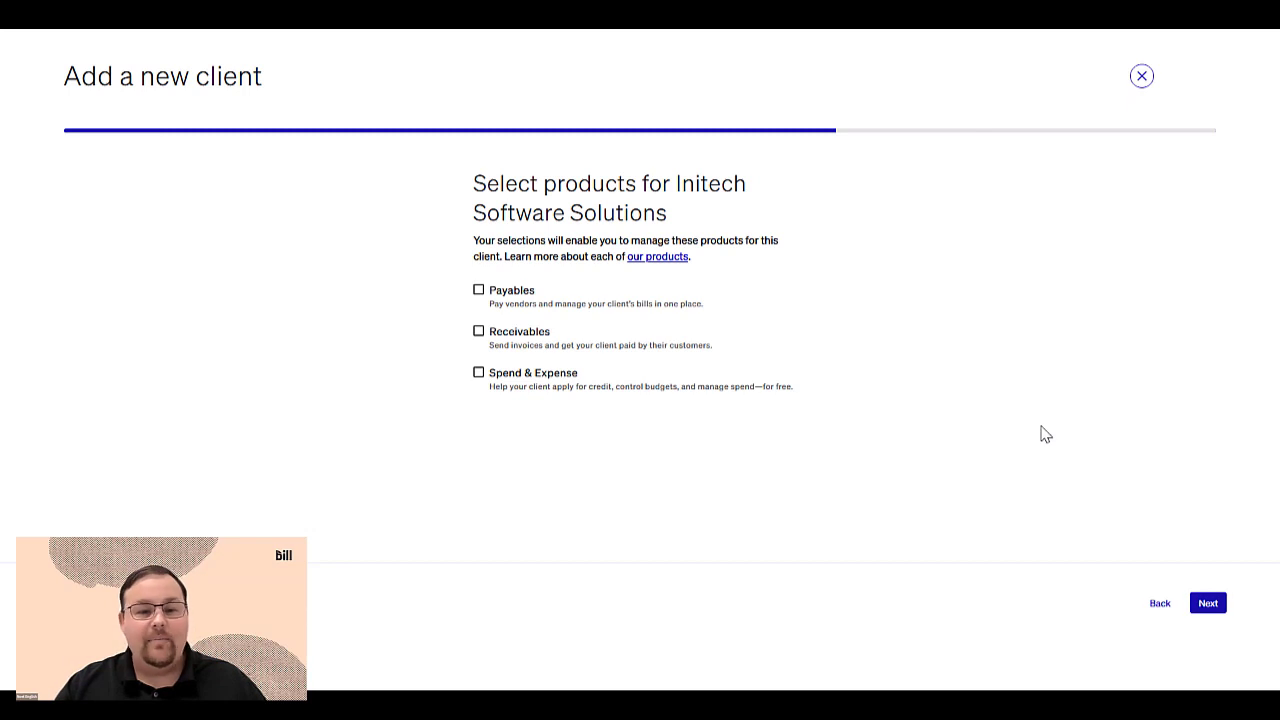
Enable Payables, Receivables and Spend & Expense for the new client, billed to the client, finish adding it and minimize the feedback survey
{"action": "left_click", "coordinate": [479, 291]}
{"action": "left_click", "coordinate": [482, 333]}
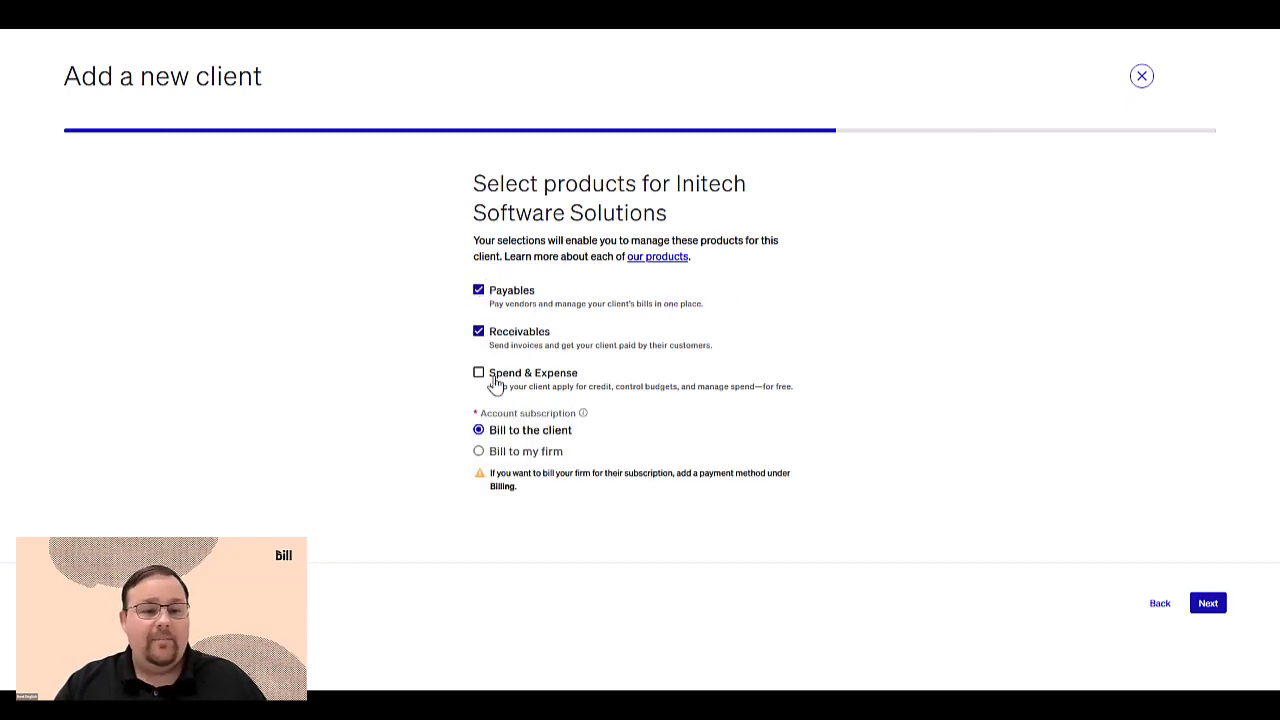
{"action": "left_click", "coordinate": [479, 374]}
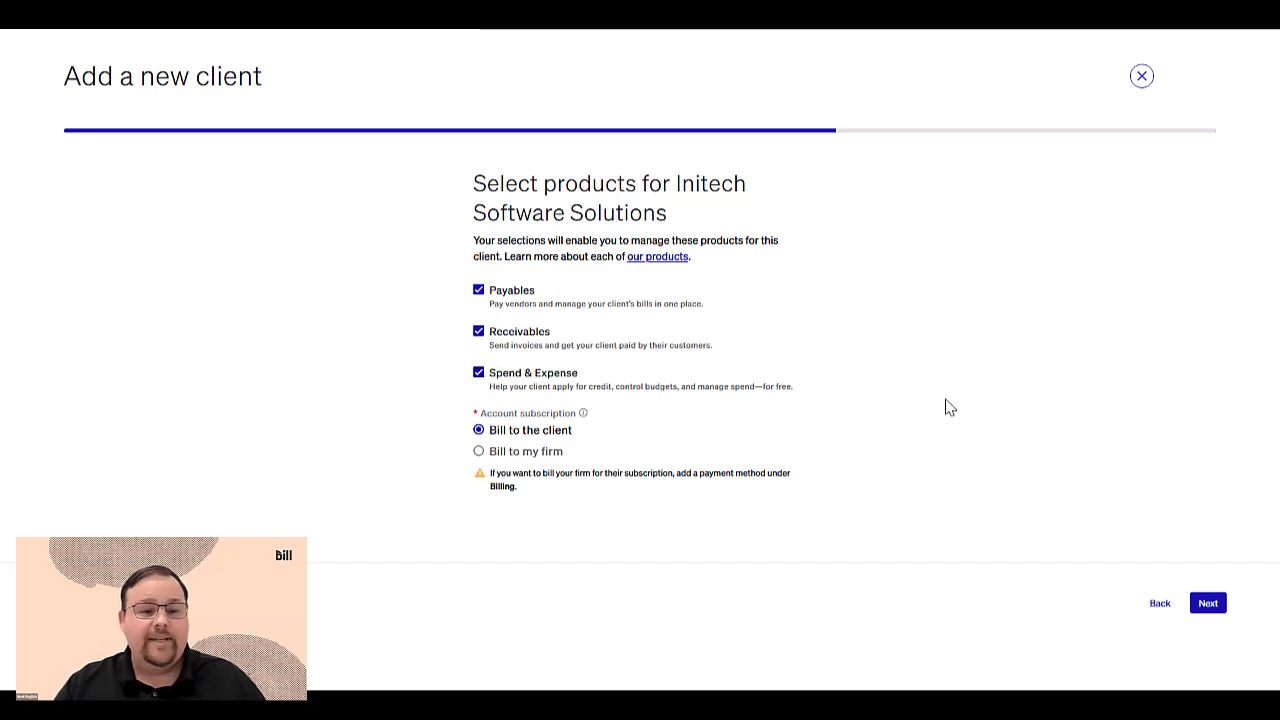
{"action": "left_click", "coordinate": [1205, 603]}
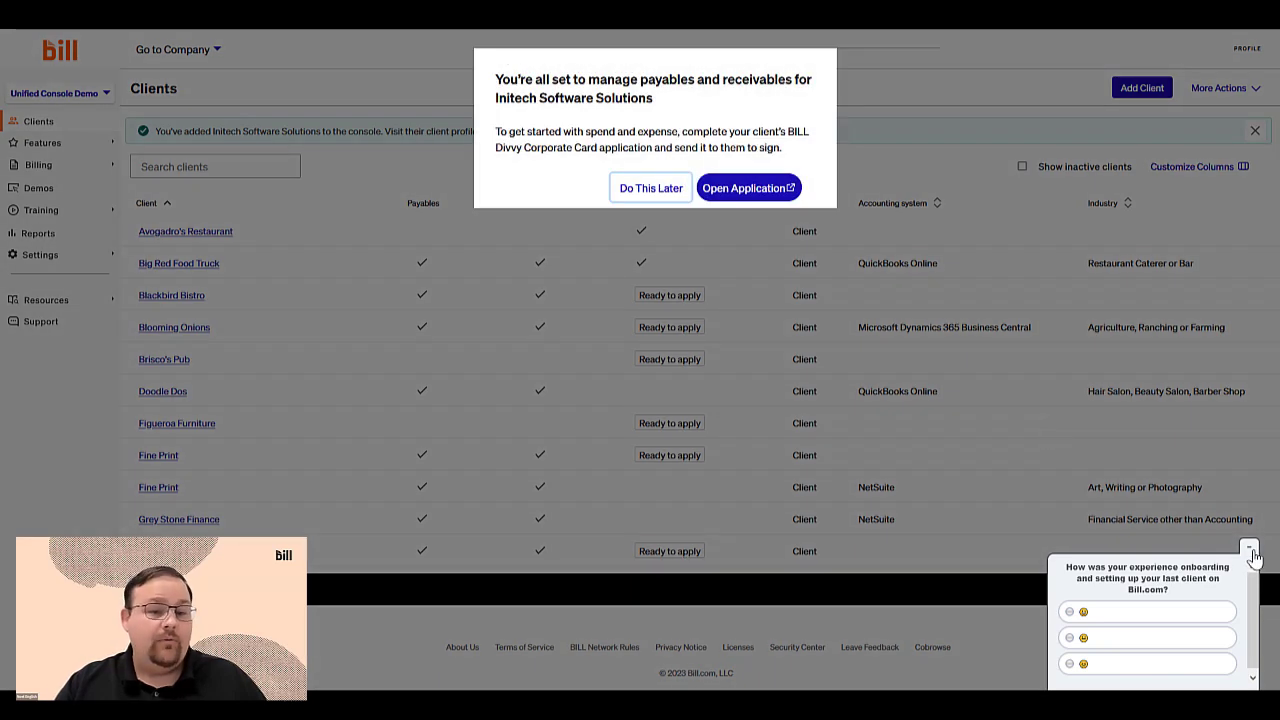
{"action": "left_click", "coordinate": [1249, 550]}
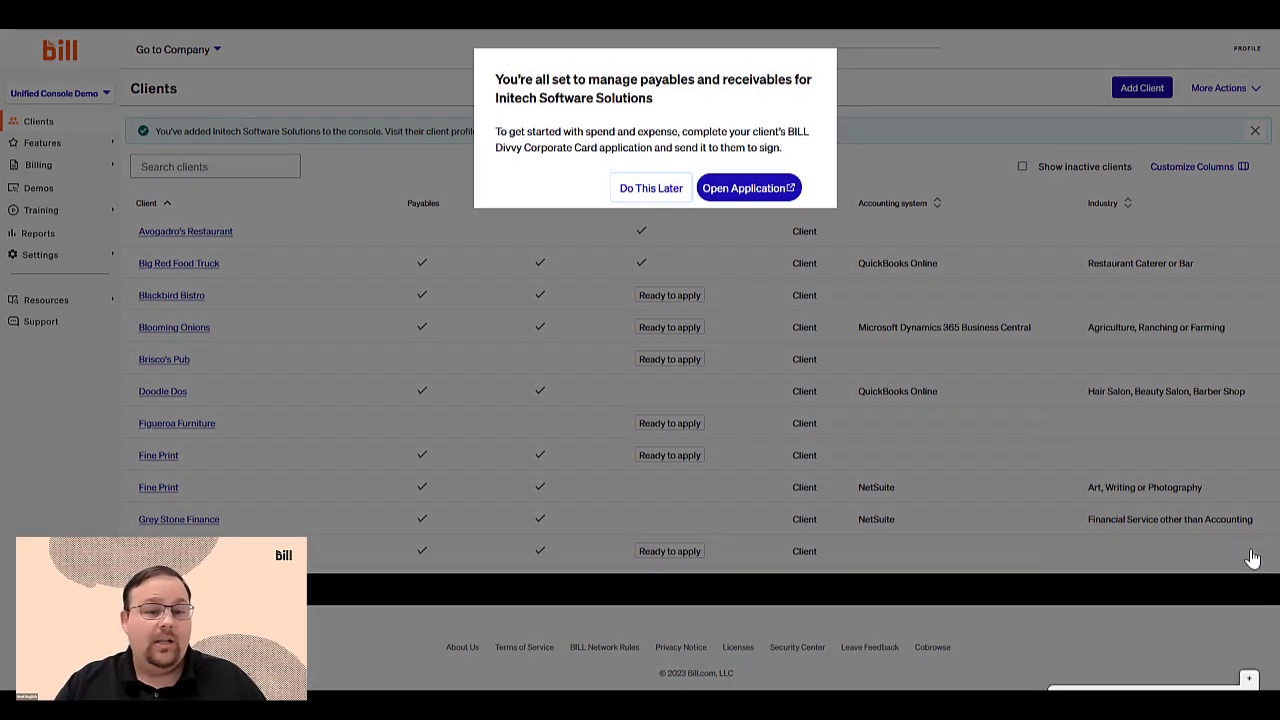
Open the new client's Spend & Expense credit application, review its business information page and dismiss the product name notice
{"action": "left_click", "coordinate": [757, 189]}
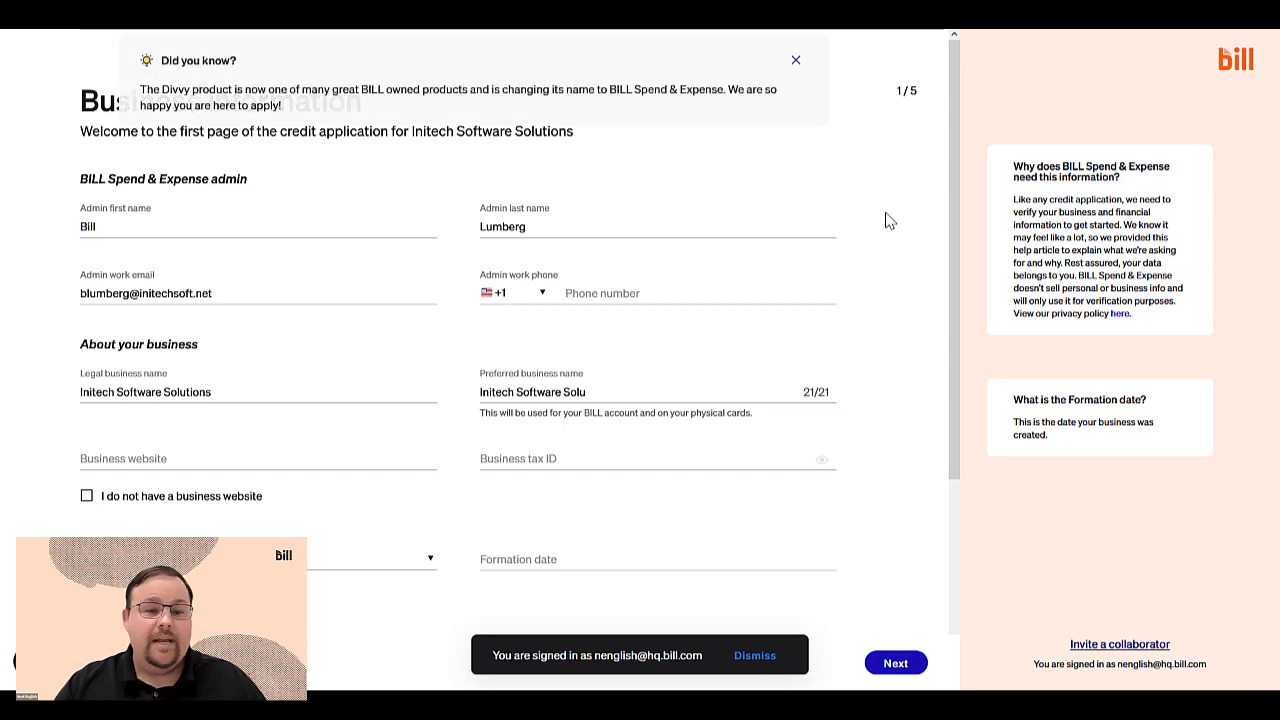
{"action": "scroll", "coordinate": [890, 221], "scroll_direction": "down", "scroll_amount": 1}
{"action": "scroll", "coordinate": [890, 221], "scroll_direction": "down", "scroll_amount": 3}
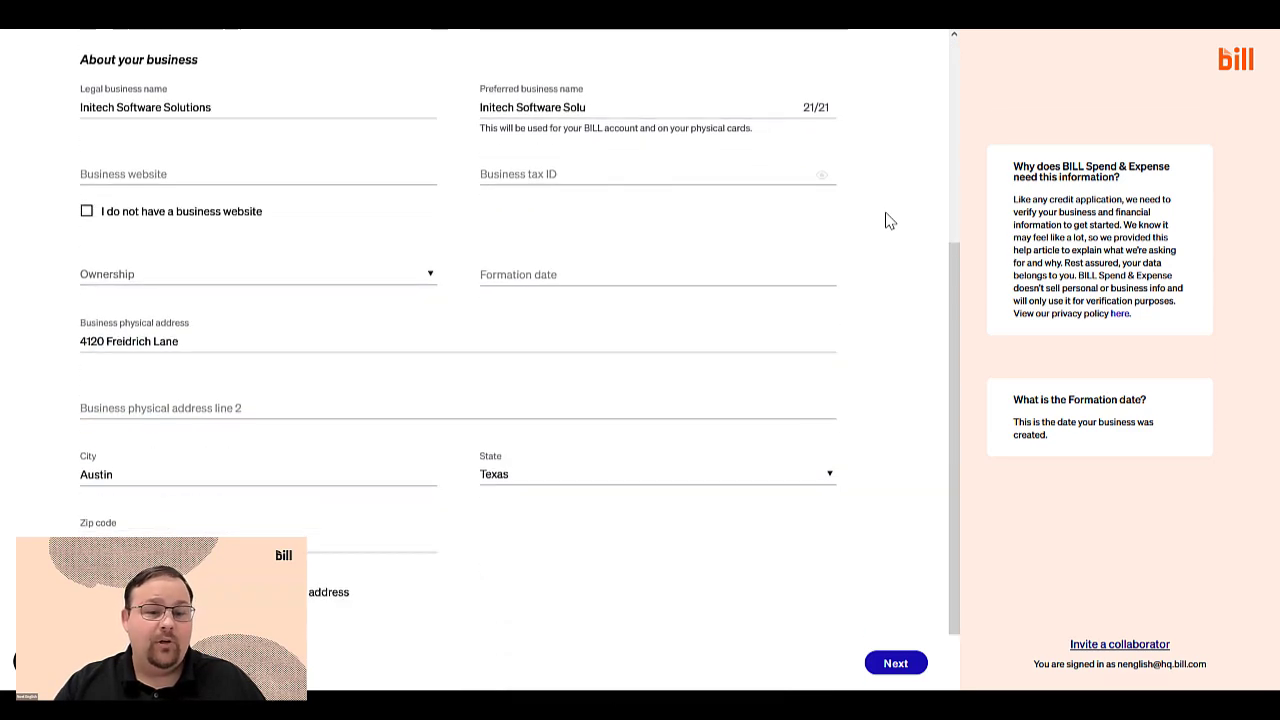
{"action": "scroll", "coordinate": [890, 221], "scroll_direction": "up", "scroll_amount": 3}
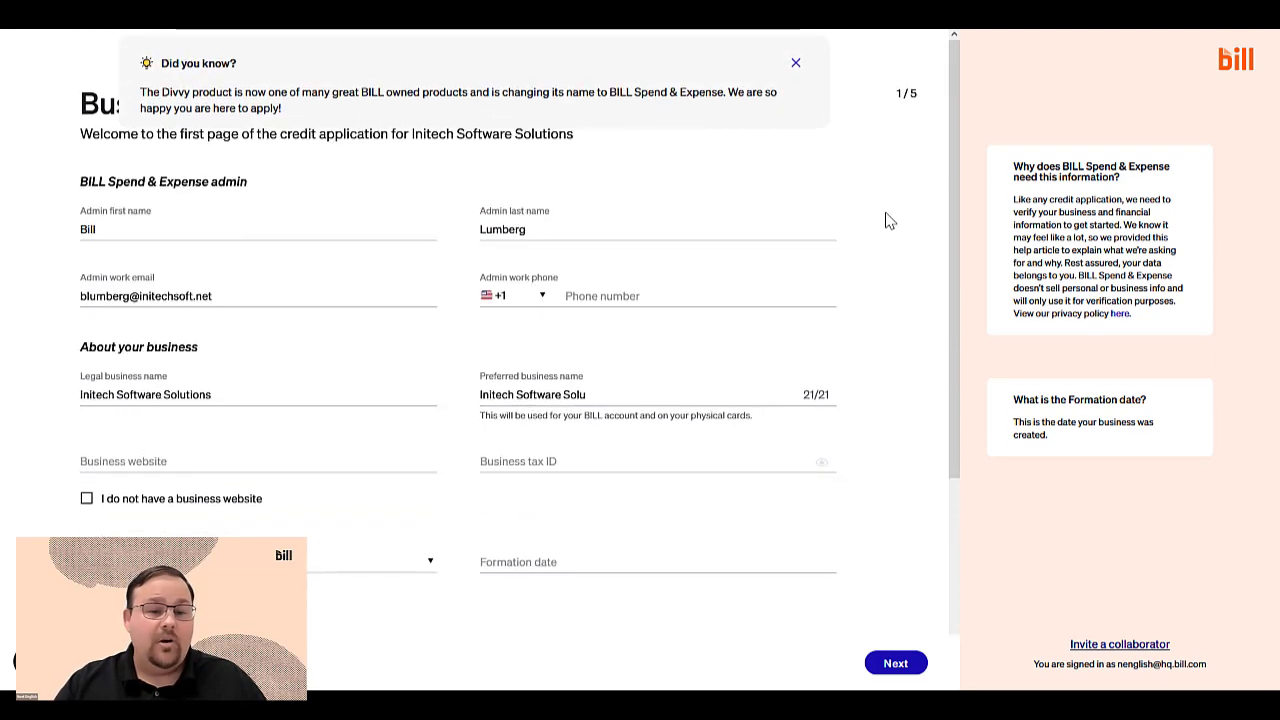
{"action": "left_click", "coordinate": [795, 61]}
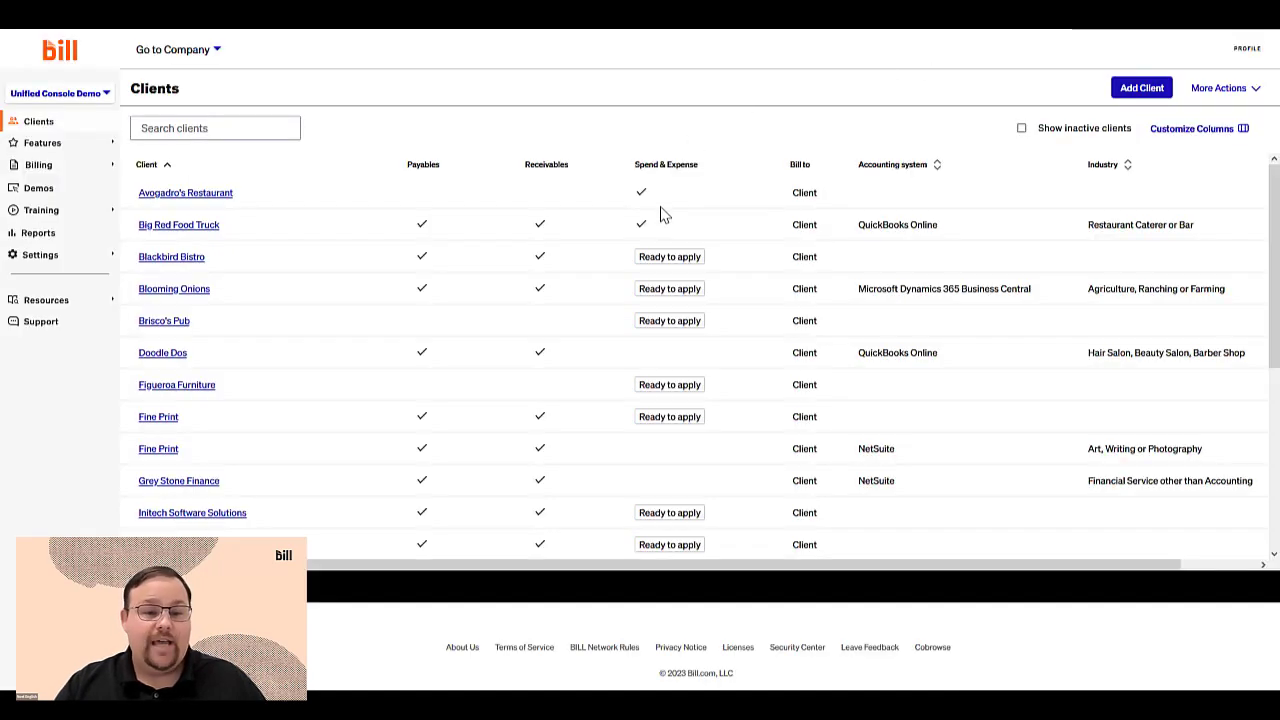
Review the Spend & Expense statuses across the clients list, and look up "Initech So" among the companies to go to
{"action": "scroll", "coordinate": [697, 416], "scroll_direction": "down", "scroll_amount": 3}
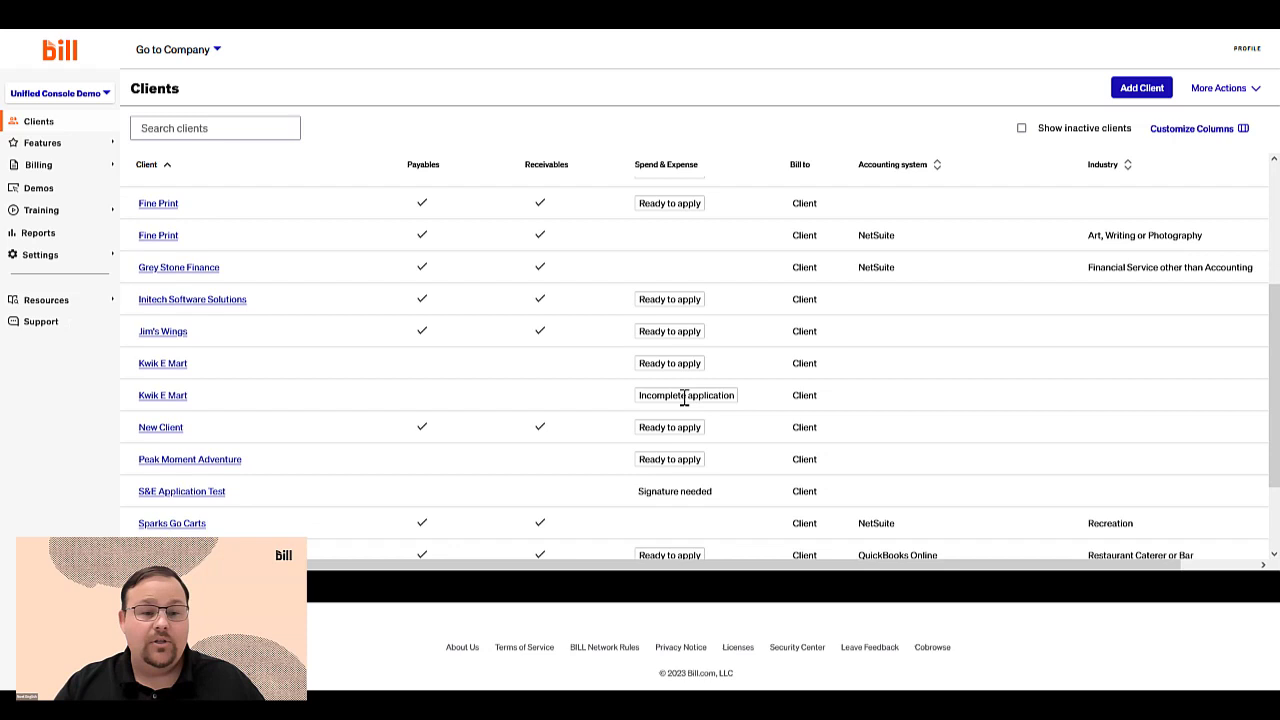
{"action": "scroll", "coordinate": [720, 491], "scroll_direction": "down", "scroll_amount": 2}
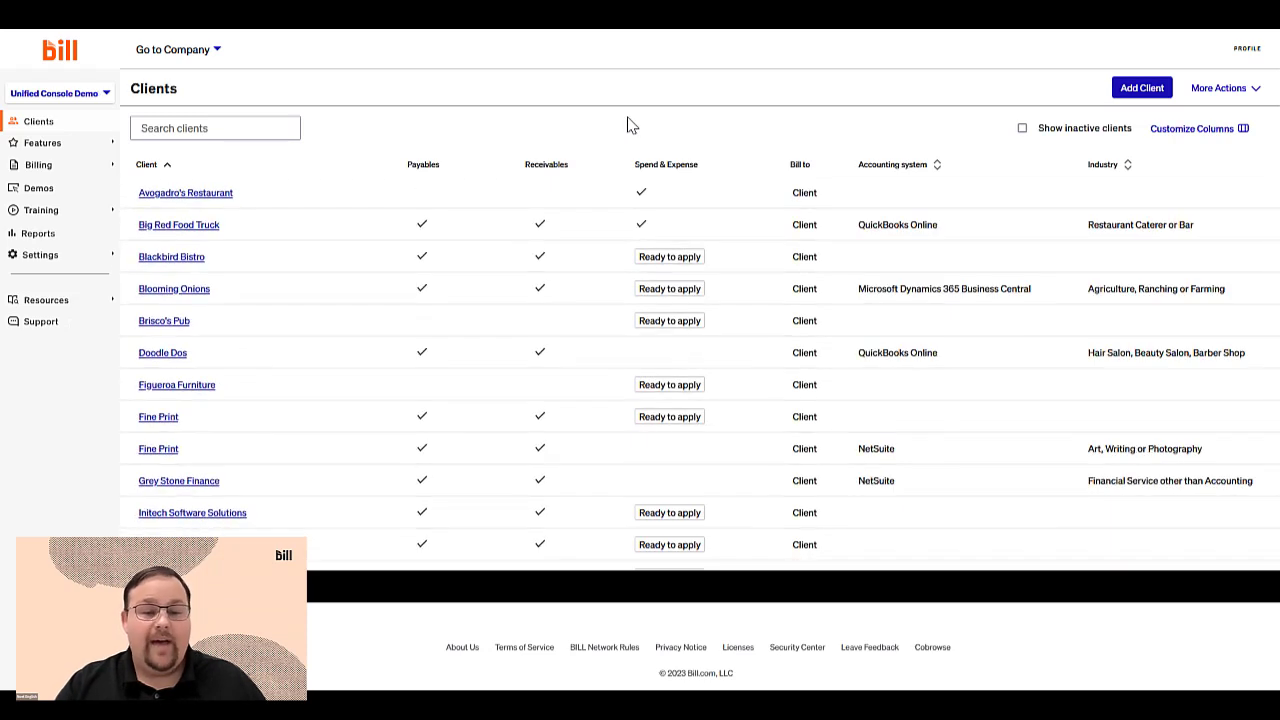
{"action": "left_click", "coordinate": [219, 52]}
{"action": "type", "text": "Initech So"}
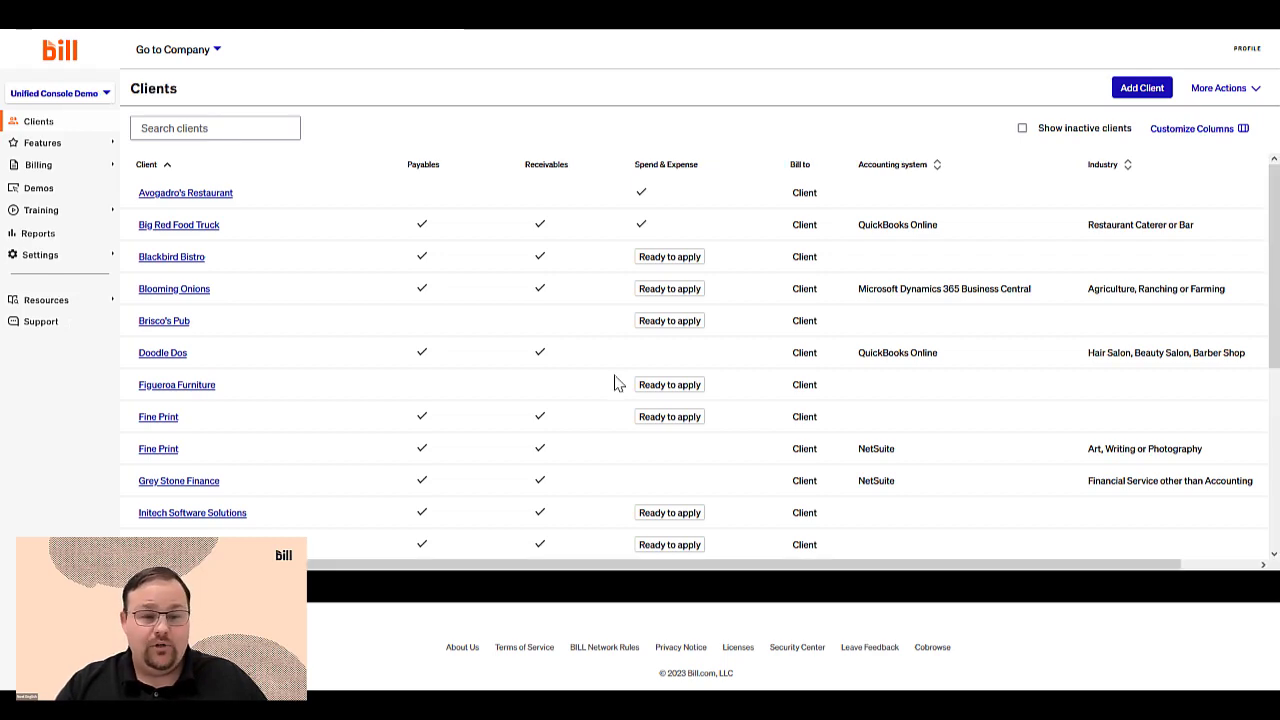
Search the clients list for "Init", clear the search and show the list's column customization options
{"action": "scroll", "coordinate": [614, 380], "scroll_direction": "down", "scroll_amount": 3}
{"action": "scroll", "coordinate": [614, 380], "scroll_direction": "down", "scroll_amount": 2}
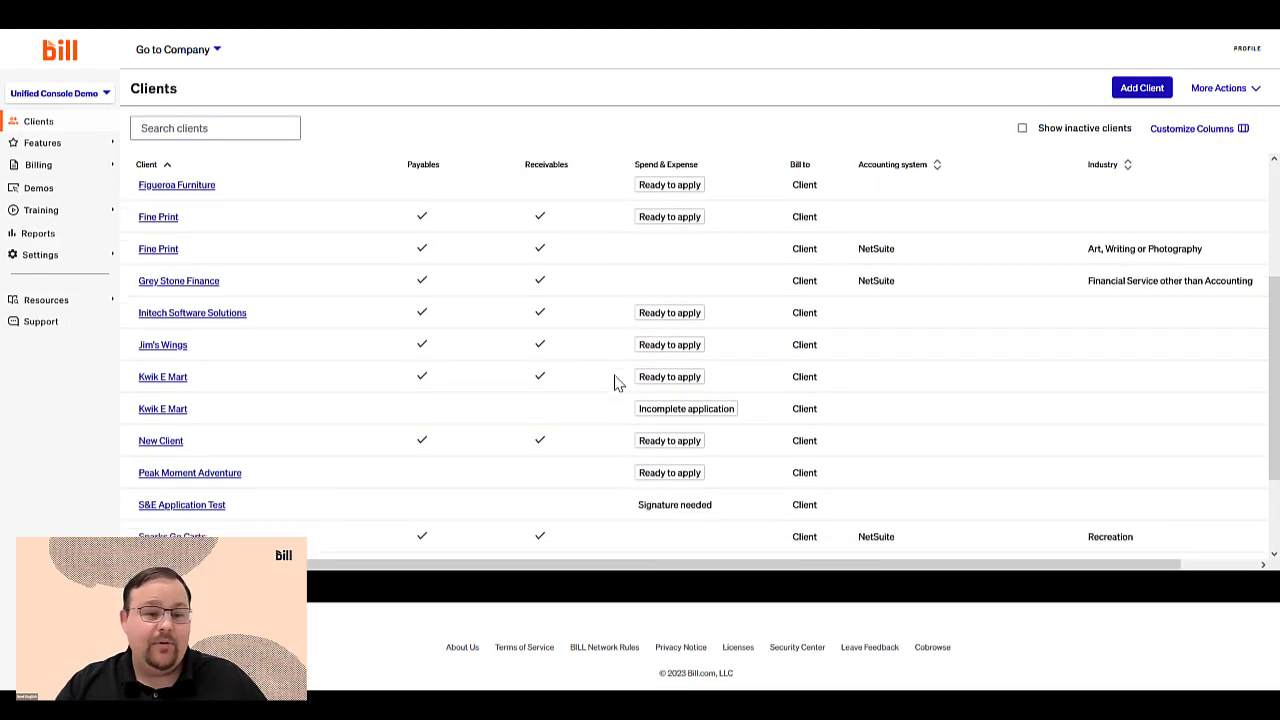
{"action": "scroll", "coordinate": [610, 300], "scroll_direction": "up", "scroll_amount": 5}
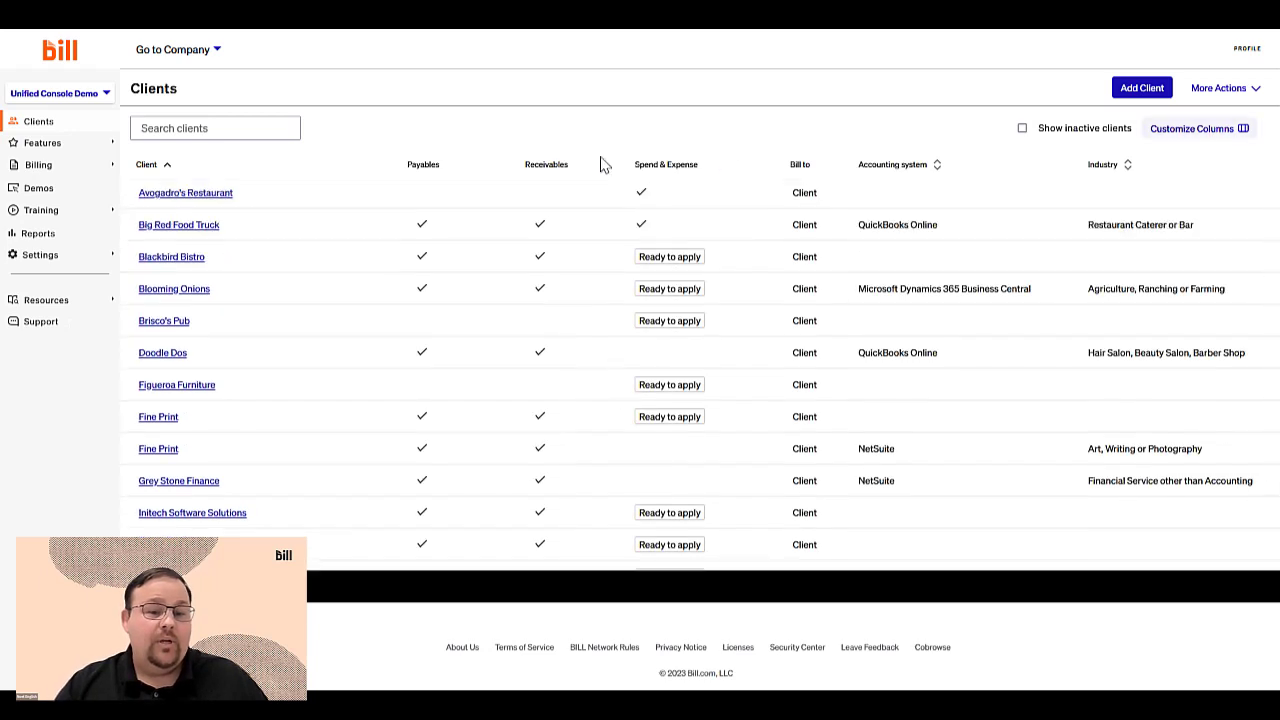
{"action": "left_click", "coordinate": [258, 128]}
{"action": "type", "text": "Init"}
{"action": "key", "text": "BackSpace"}
{"action": "key", "text": "BackSpace"}
{"action": "key", "text": "BackSpace"}
{"action": "key", "text": "BackSpace"}
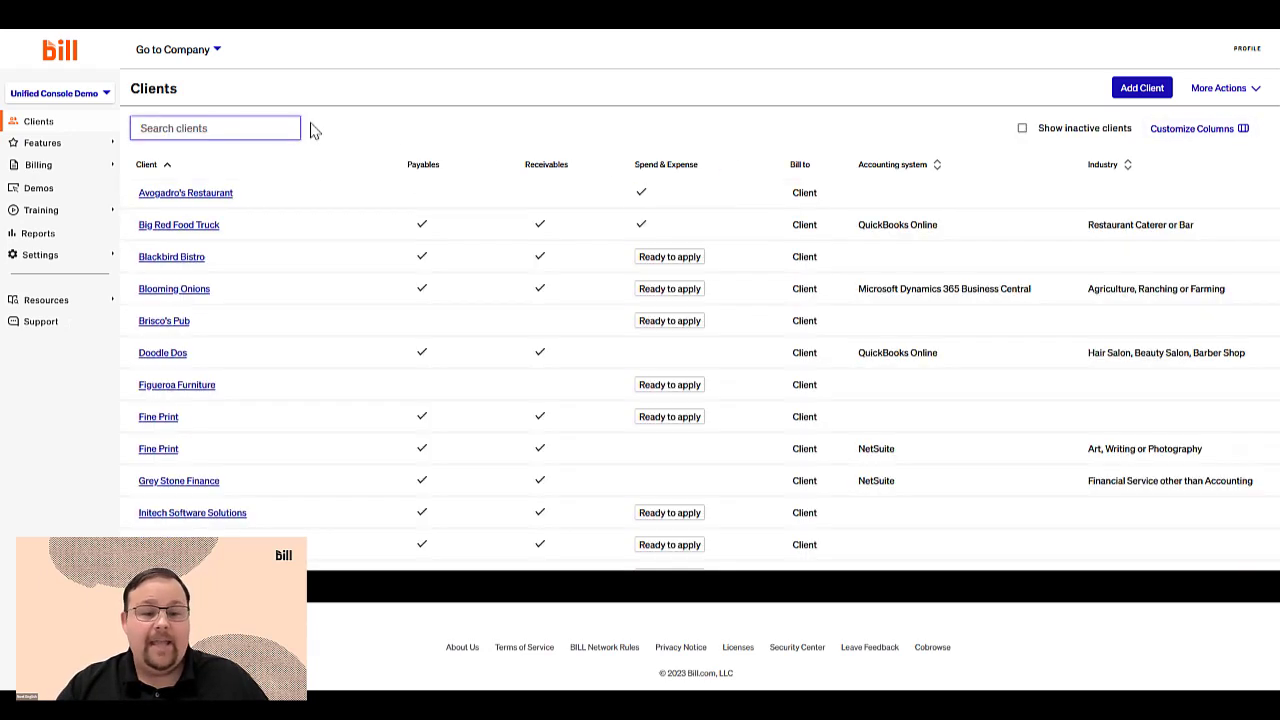
{"action": "left_click", "coordinate": [1183, 130]}
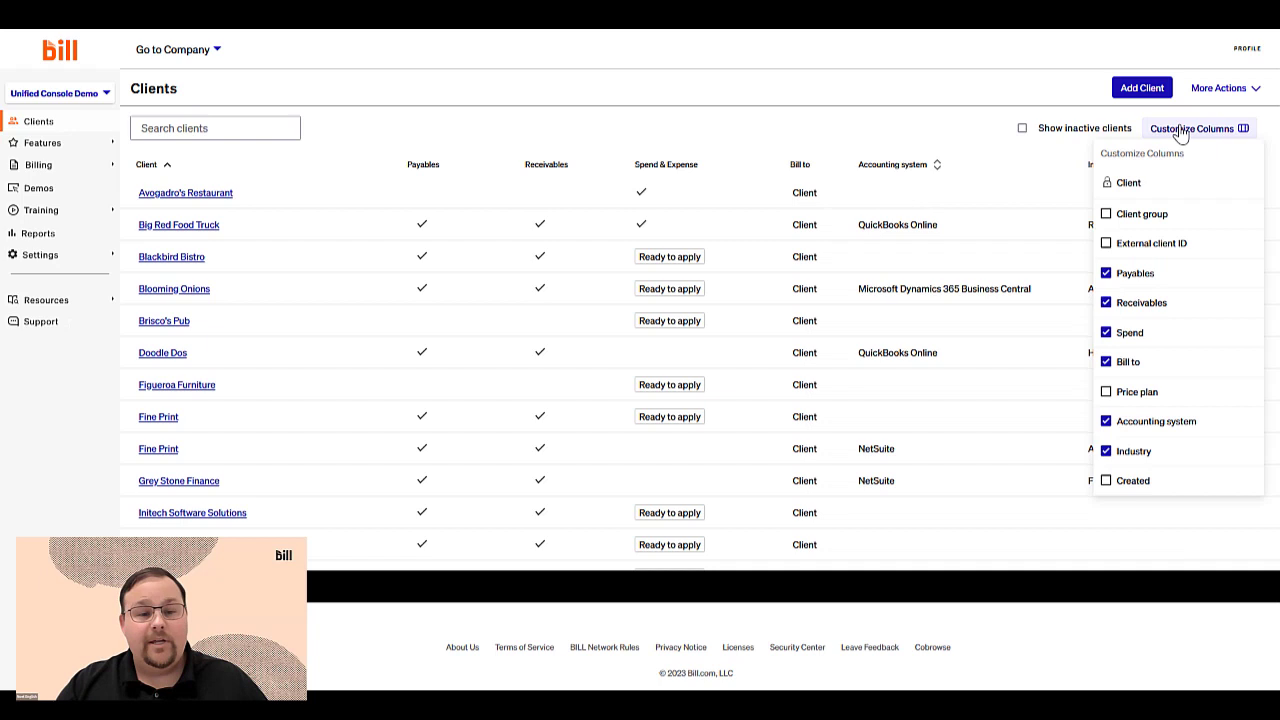
Open Big Red Food Truck's client profile and view its team, a team member's action options and the client's products
{"action": "left_click", "coordinate": [205, 228]}
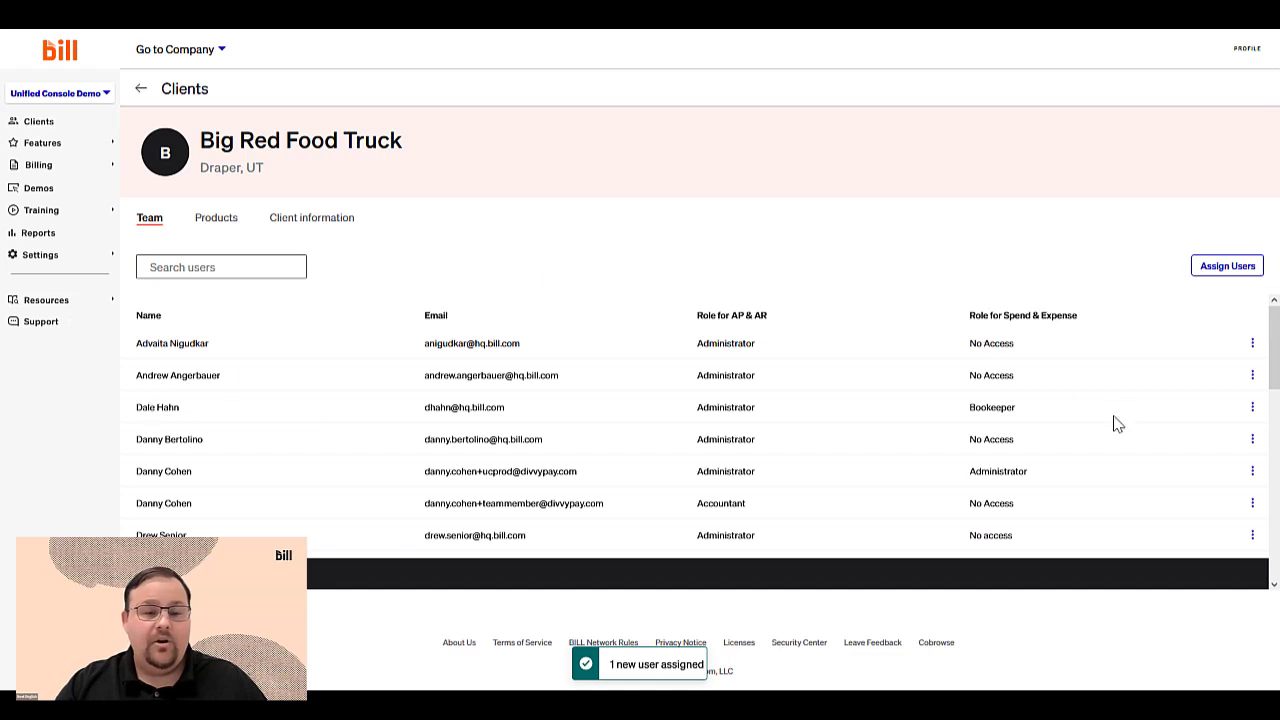
{"action": "left_click", "coordinate": [1252, 410]}
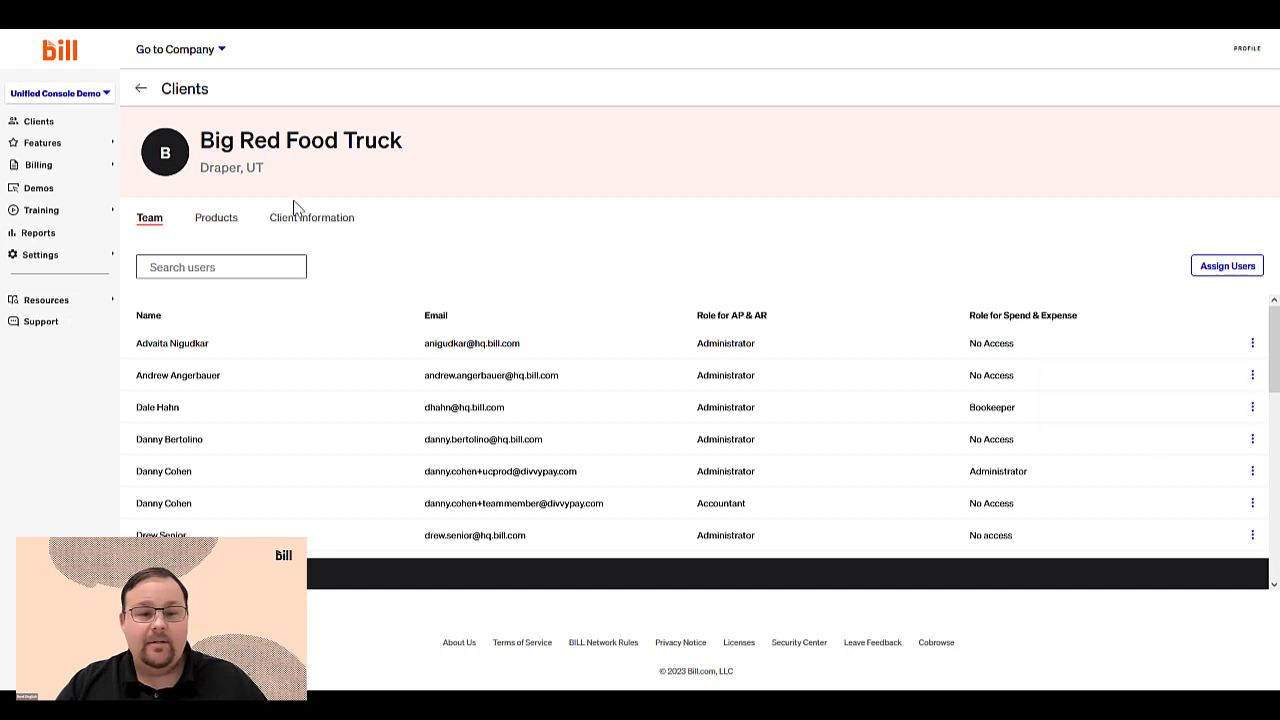
{"action": "left_click", "coordinate": [218, 222]}
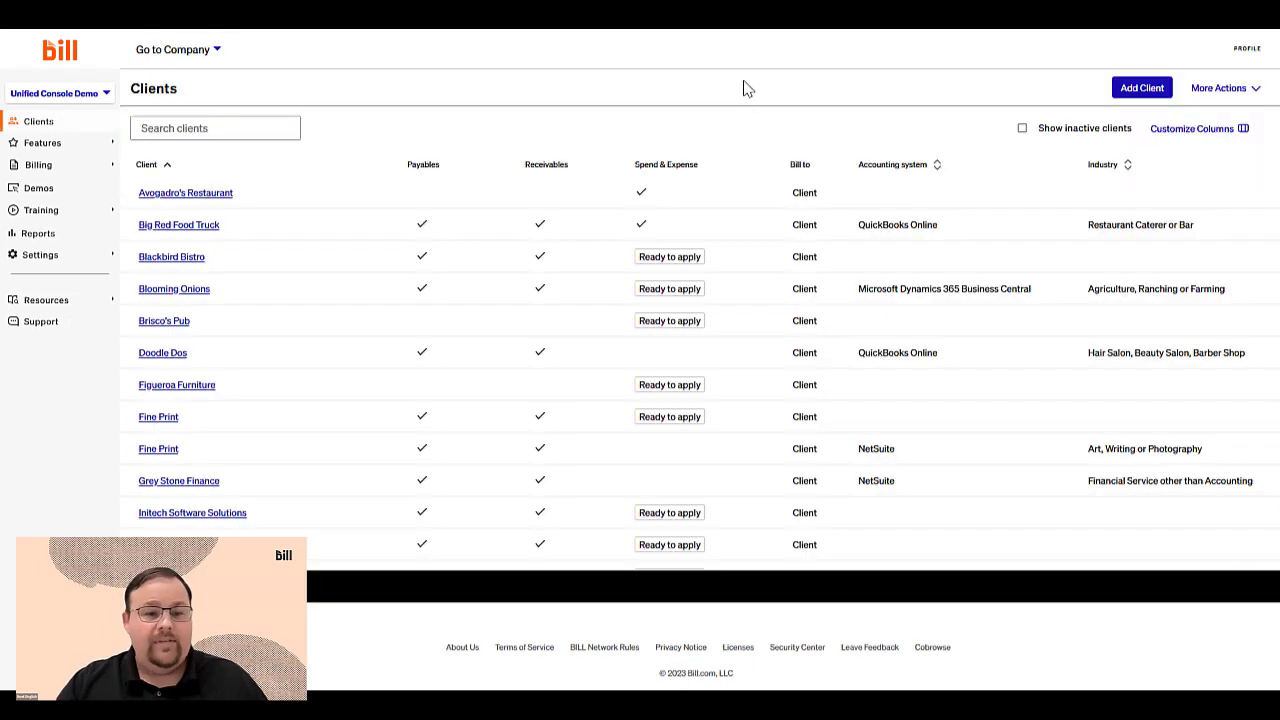
Open the Bills Reminders report from the console's reports
{"action": "left_click", "coordinate": [70, 238]}
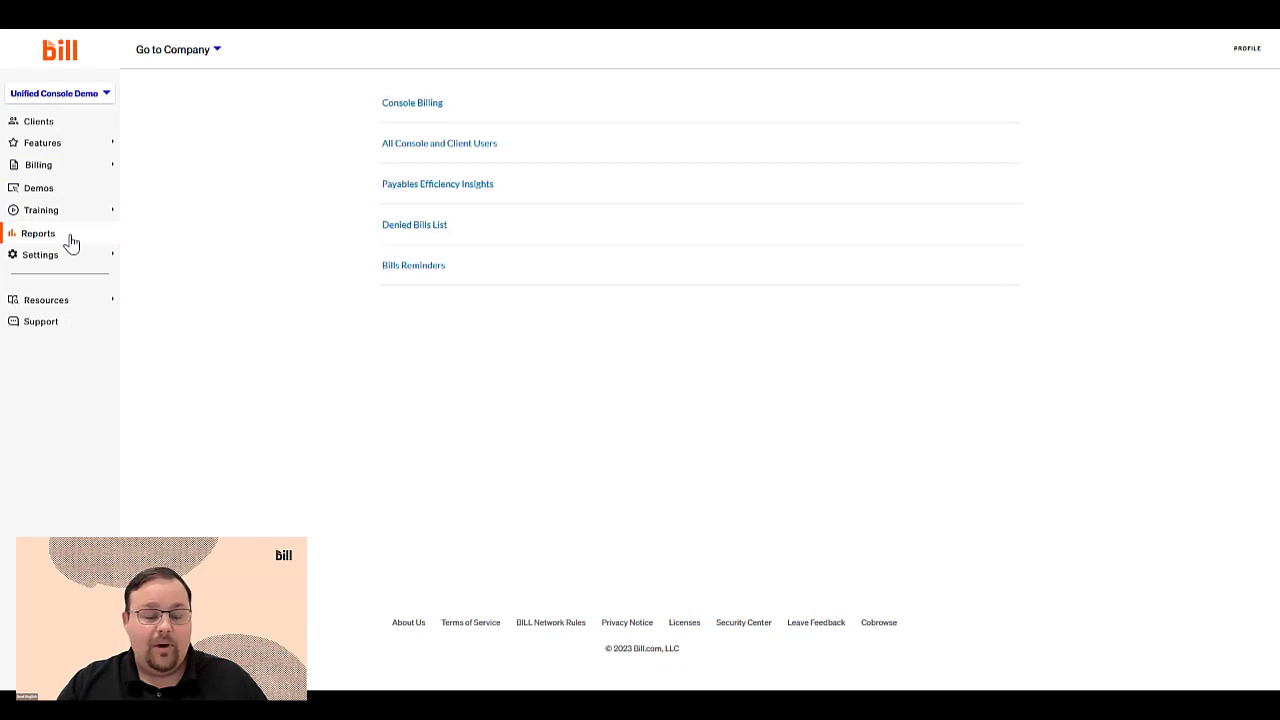
{"action": "left_click", "coordinate": [413, 266]}
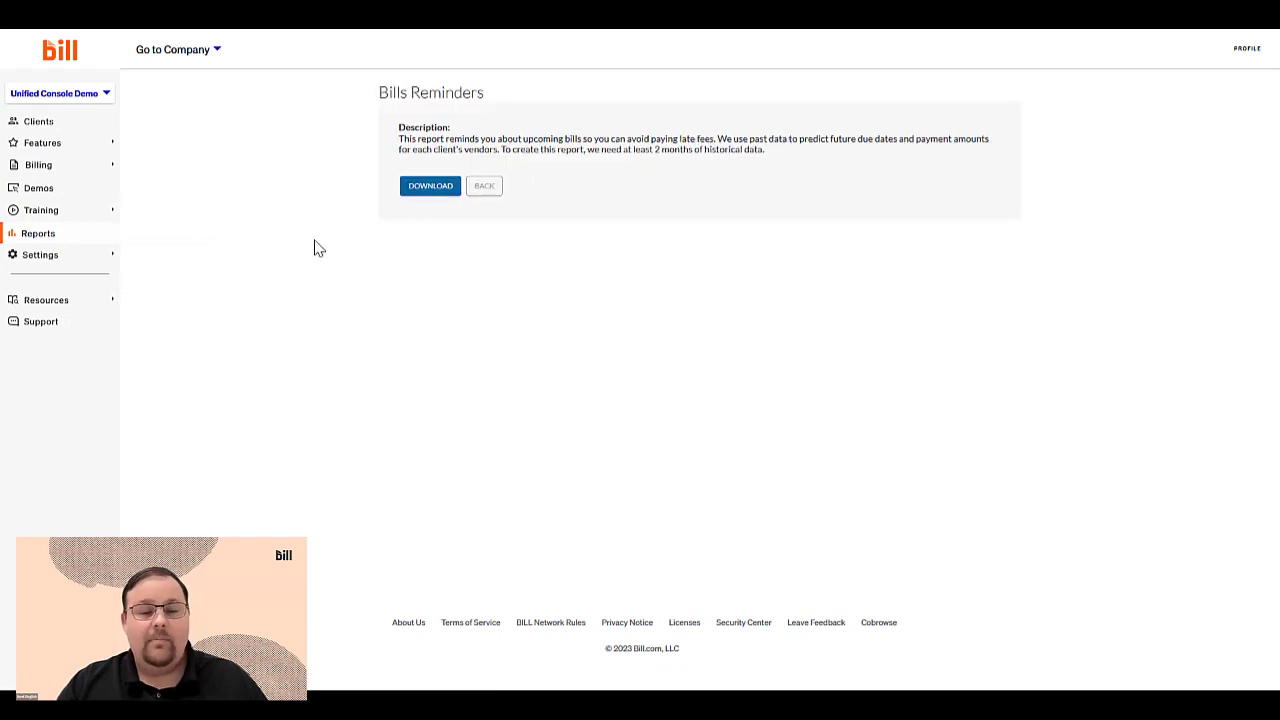